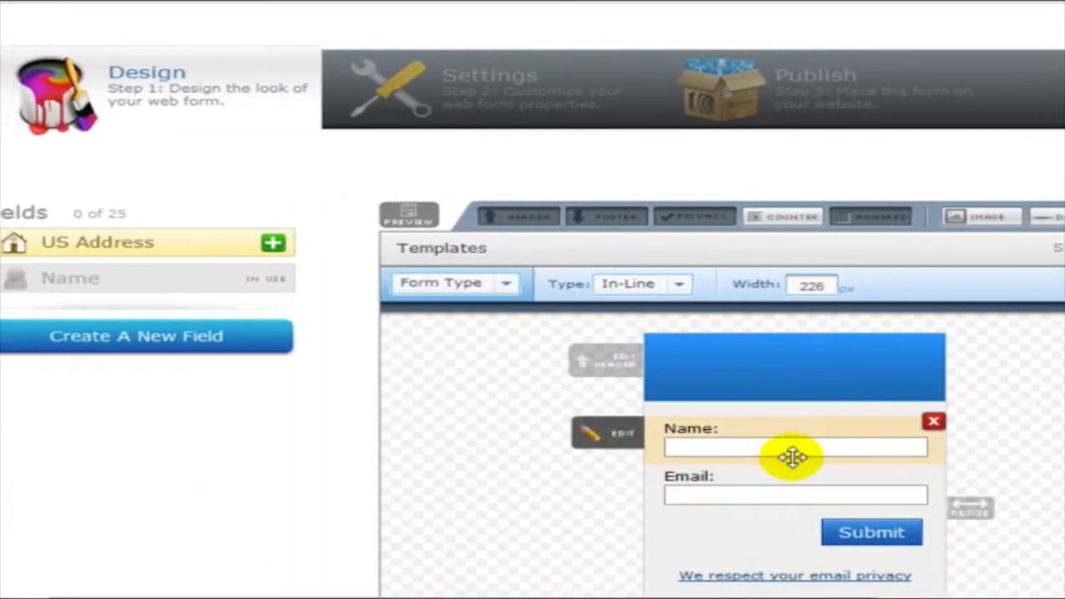
- Set the web form's header text to "Grab Your Free Wedding Planning Tips Report Below" and save it
mouse_move(782, 378)
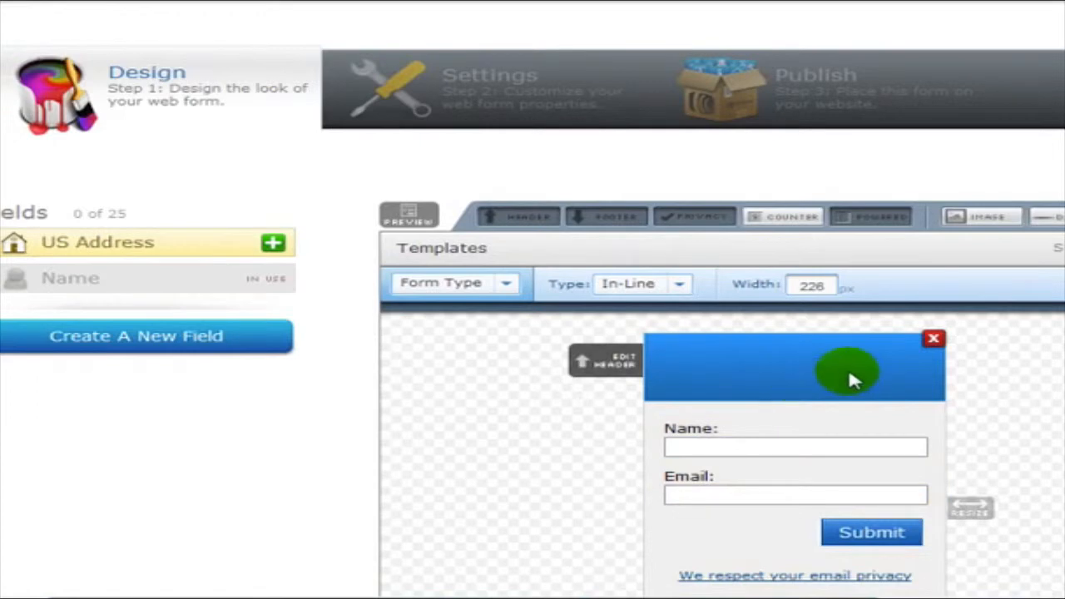
click(929, 344)
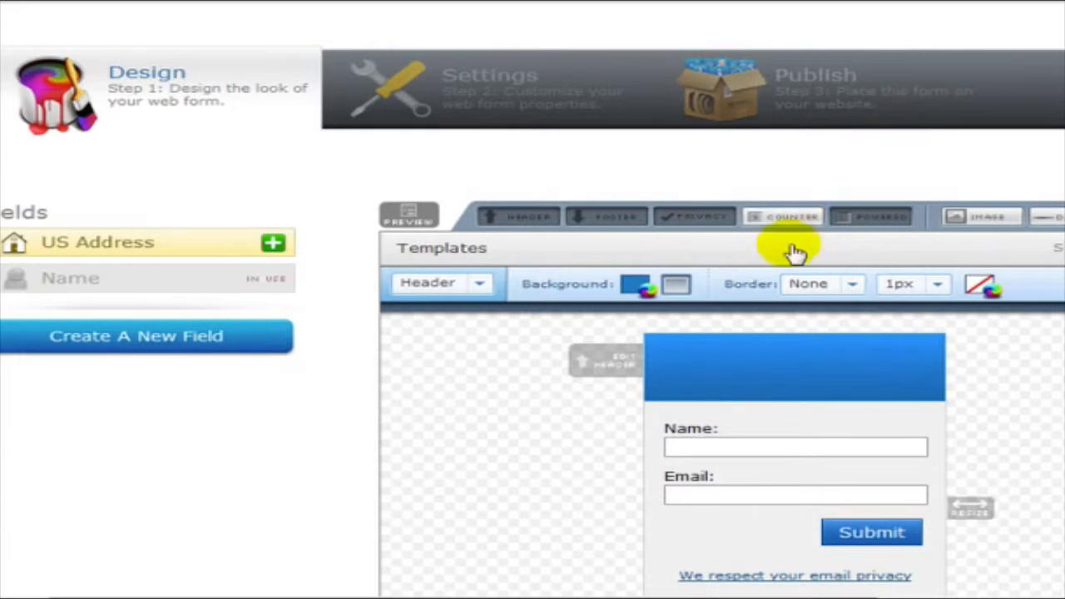
scroll(608, 356, down, 1)
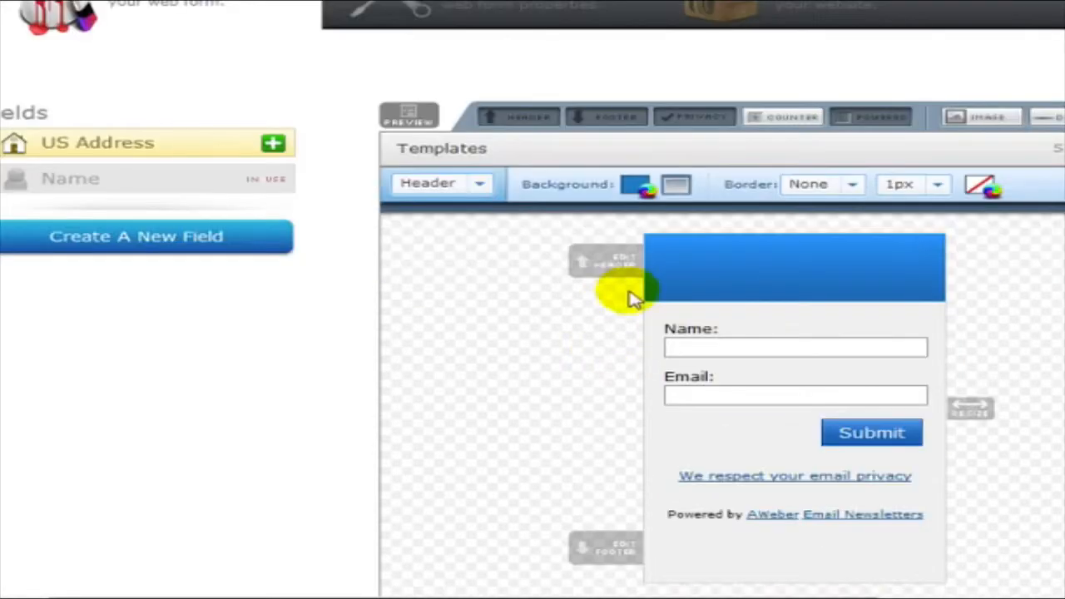
click(634, 268)
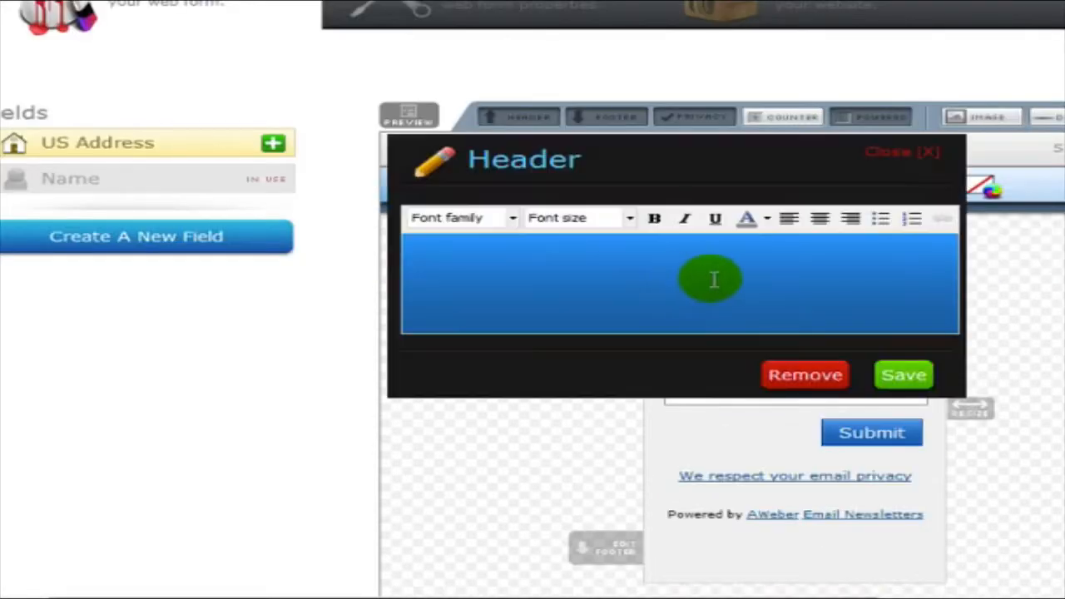
click(715, 279)
text(To)
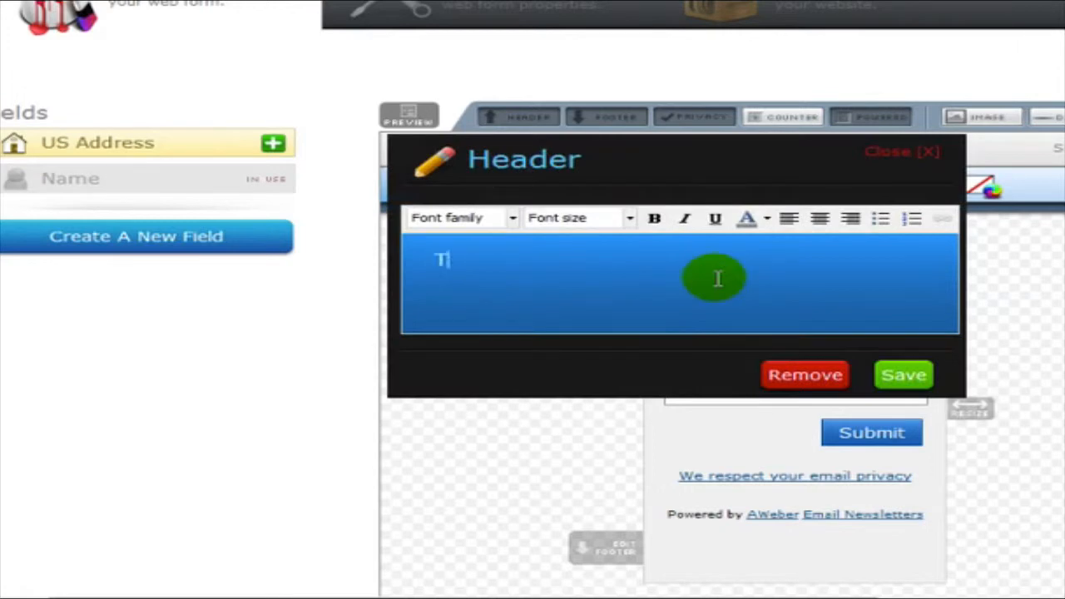
key(BackSpace)
key(BackSpace)
key(BackSpace)
text(Grab Your)
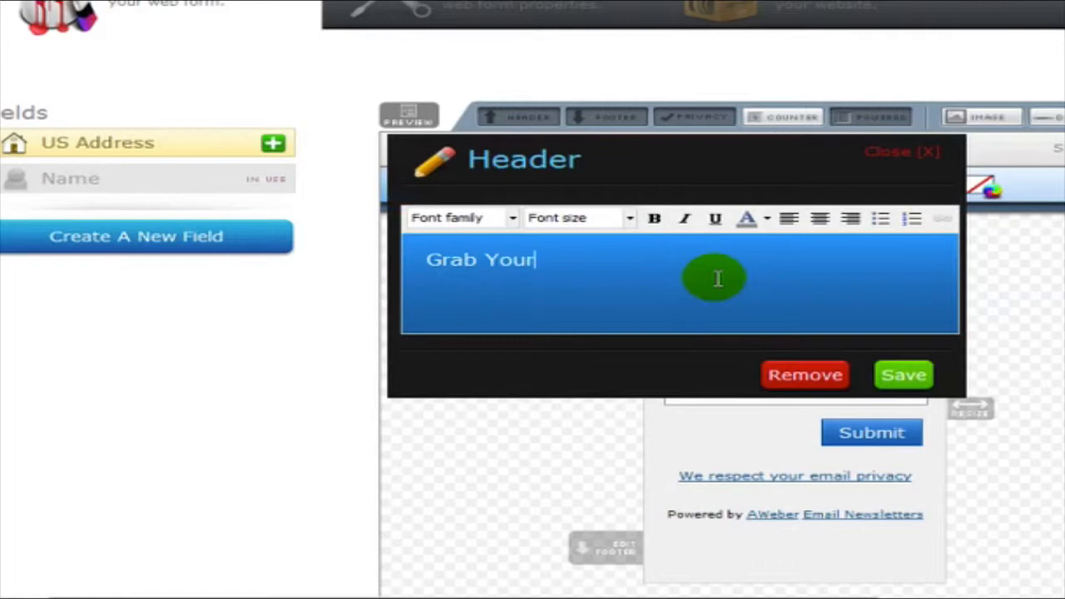
text( Free Wed)
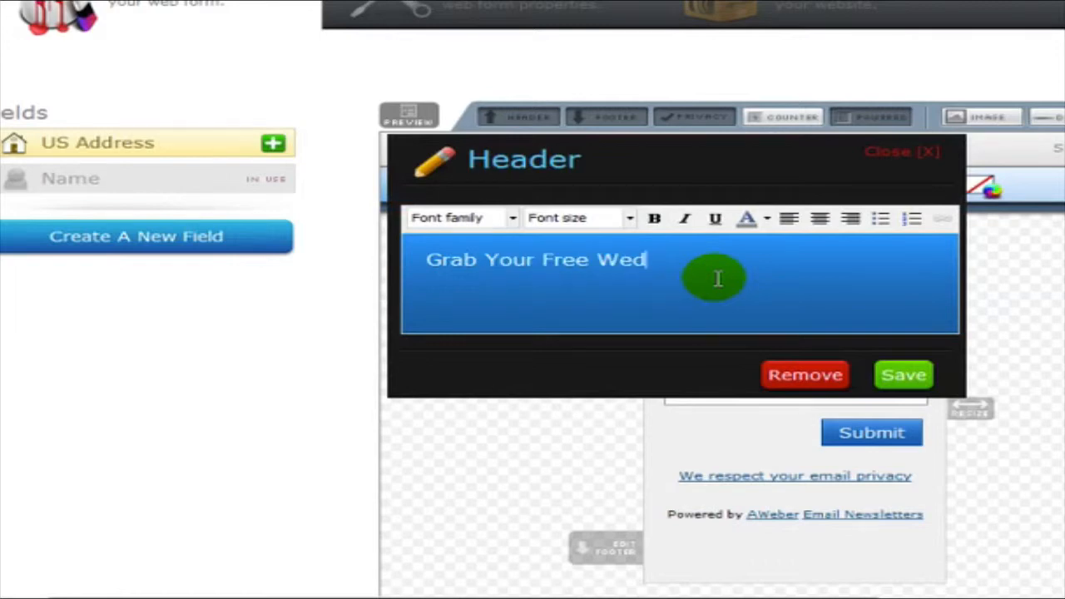
text(ding Planning T)
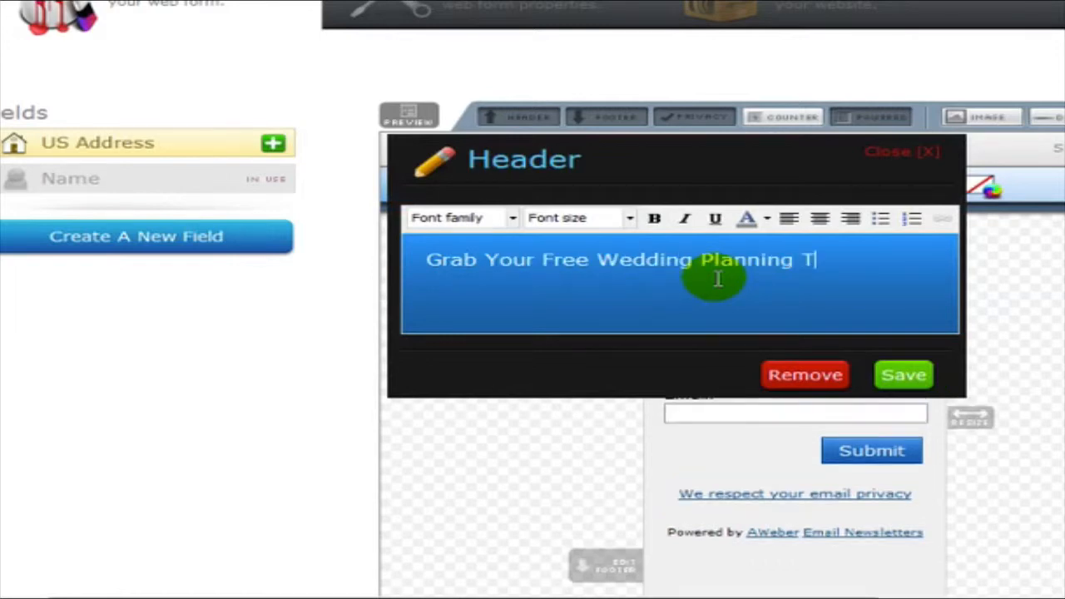
text(ips Repo)
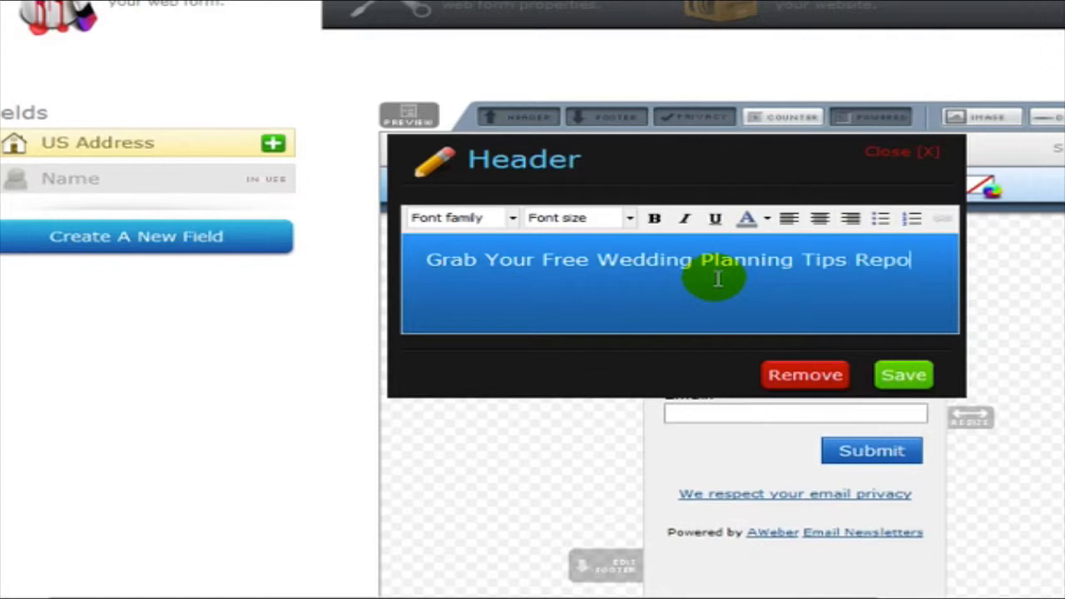
text(rt Below)
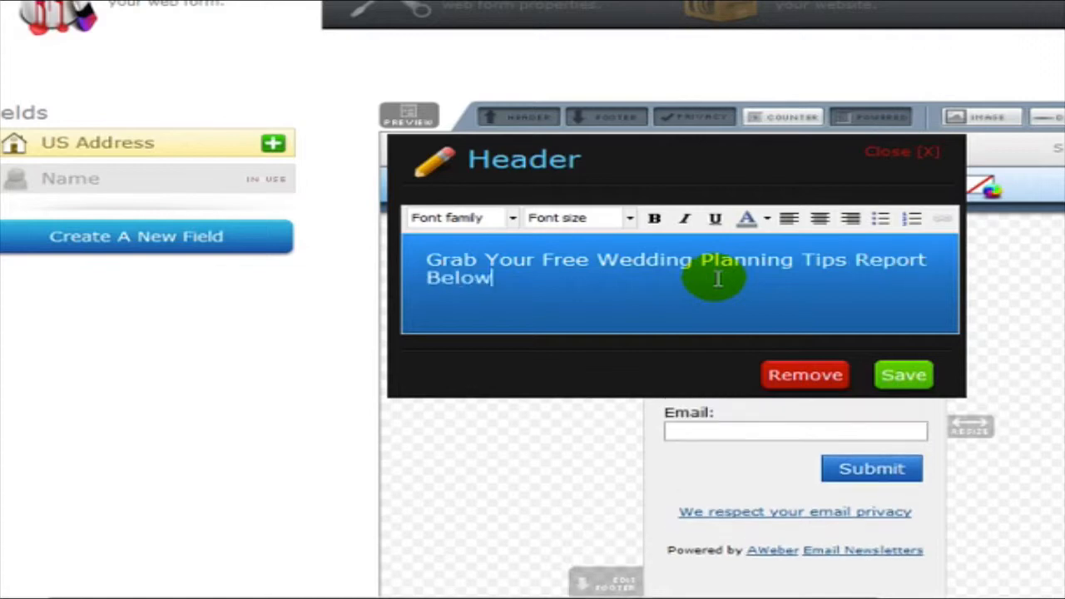
click(894, 380)
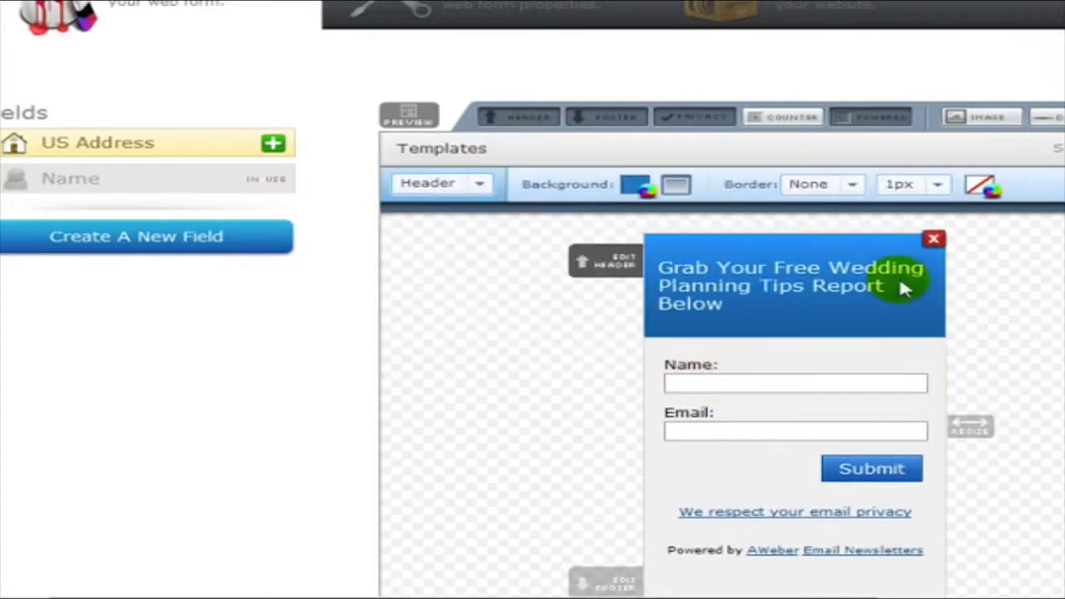
- Remove the Name field and the "Powered by AWeber Email Newsletters" line from the form
click(716, 375)
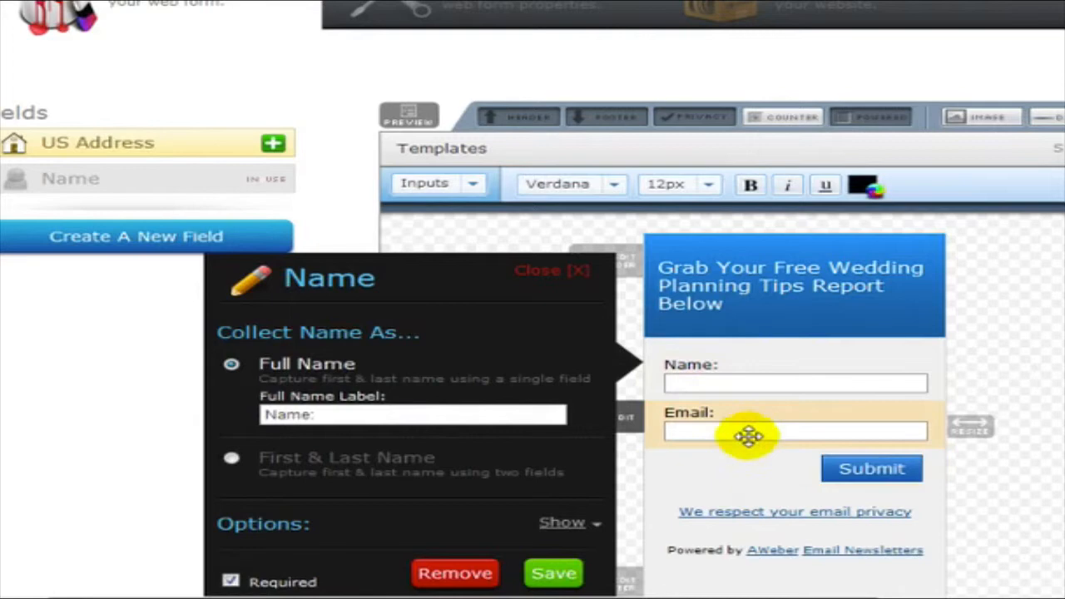
click(820, 381)
click(934, 359)
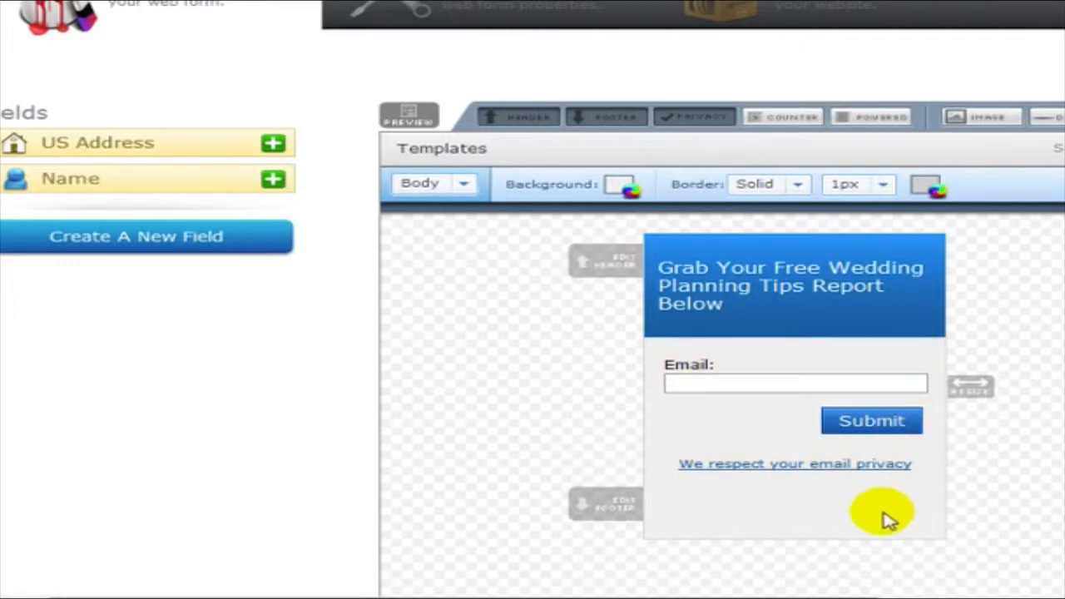
- Widen the web form slightly and save it
mouse_move(873, 470)
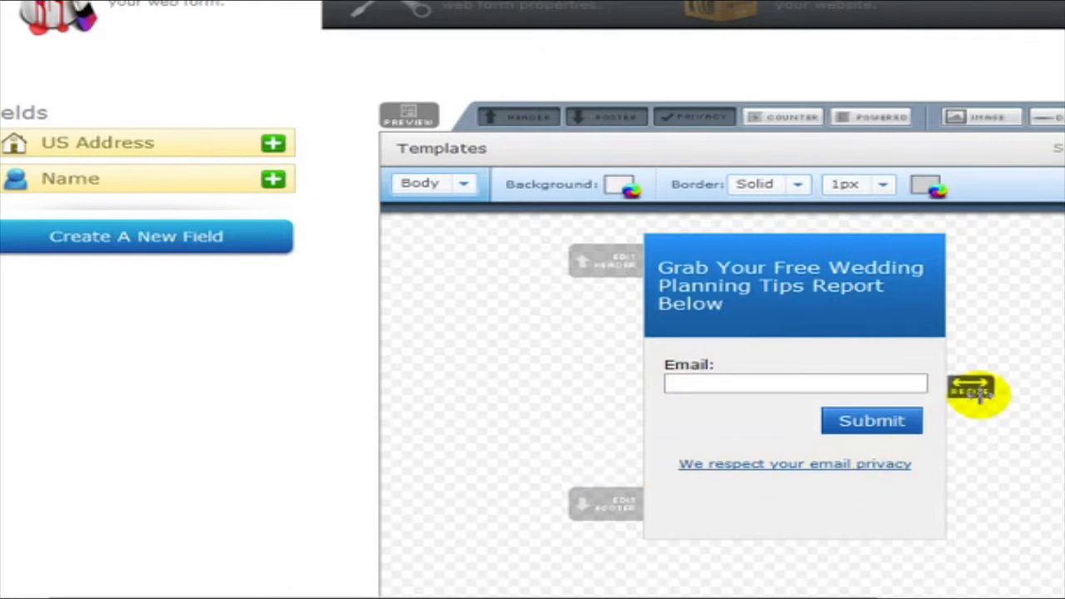
drag(1008, 393, 982, 395)
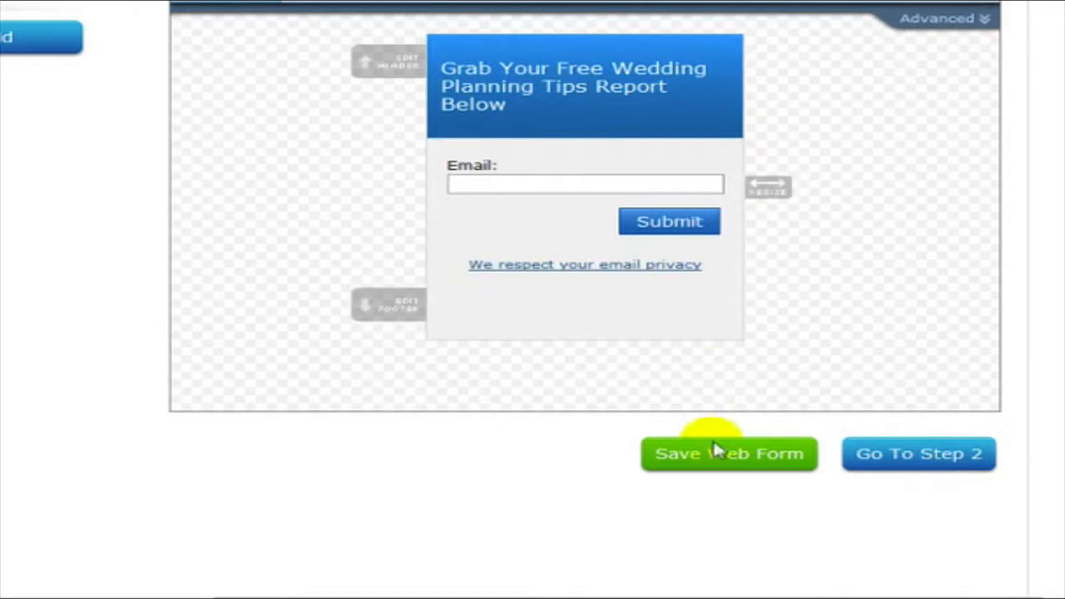
click(714, 458)
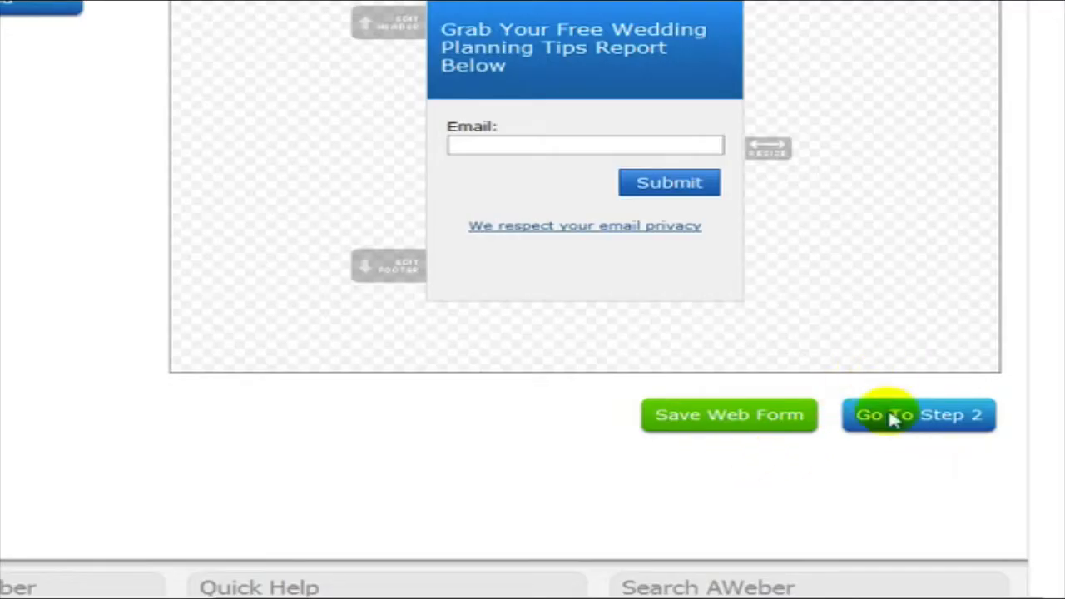
- Advance through the basic settings of Test Web Form, keeping the defaults, to the publishing step
click(905, 435)
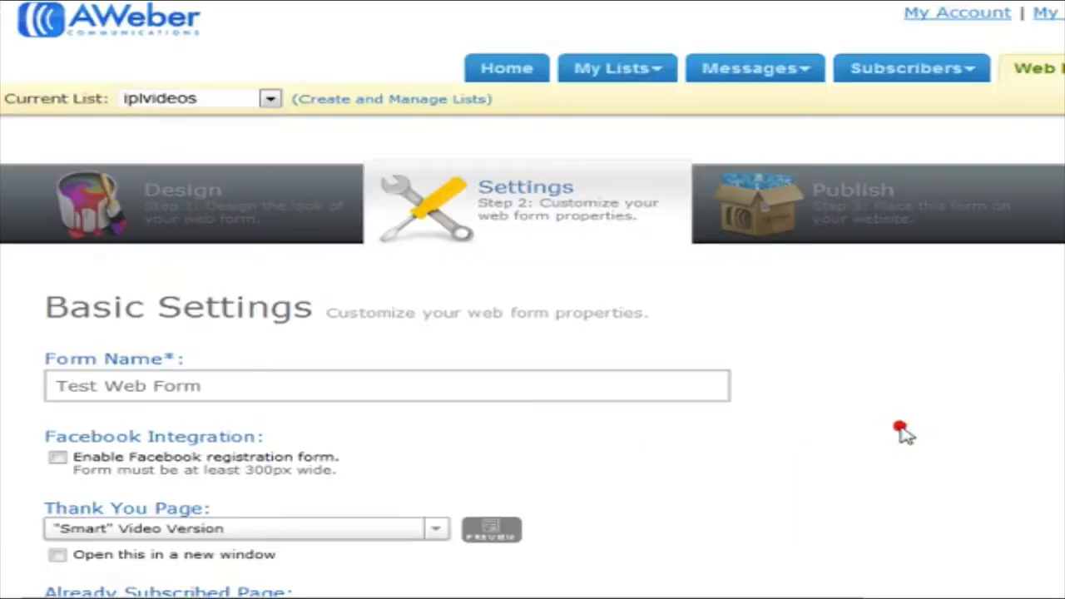
scroll(906, 434, down, 3)
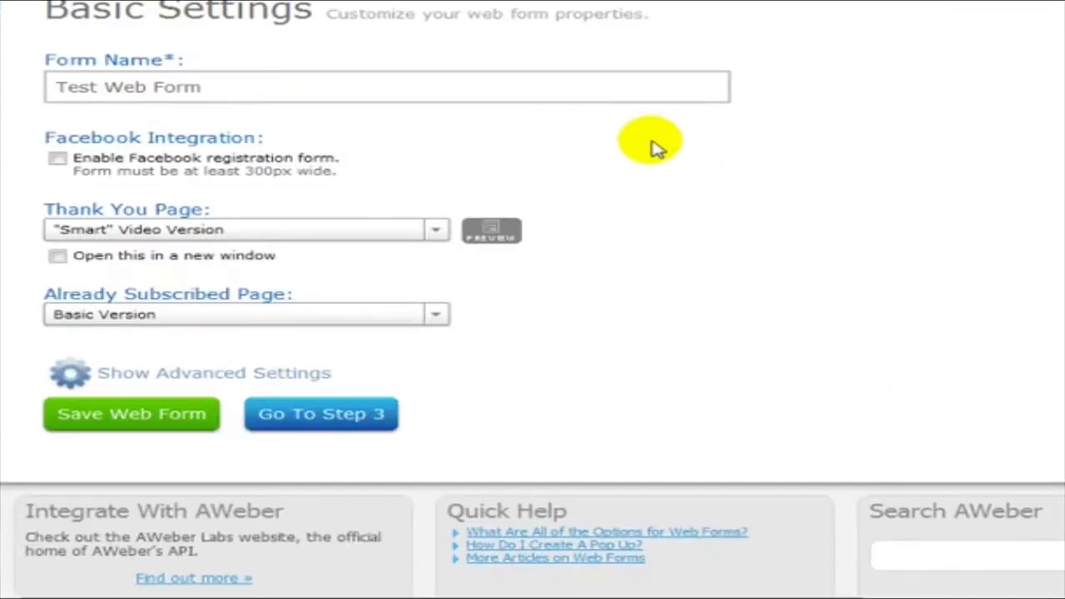
click(320, 413)
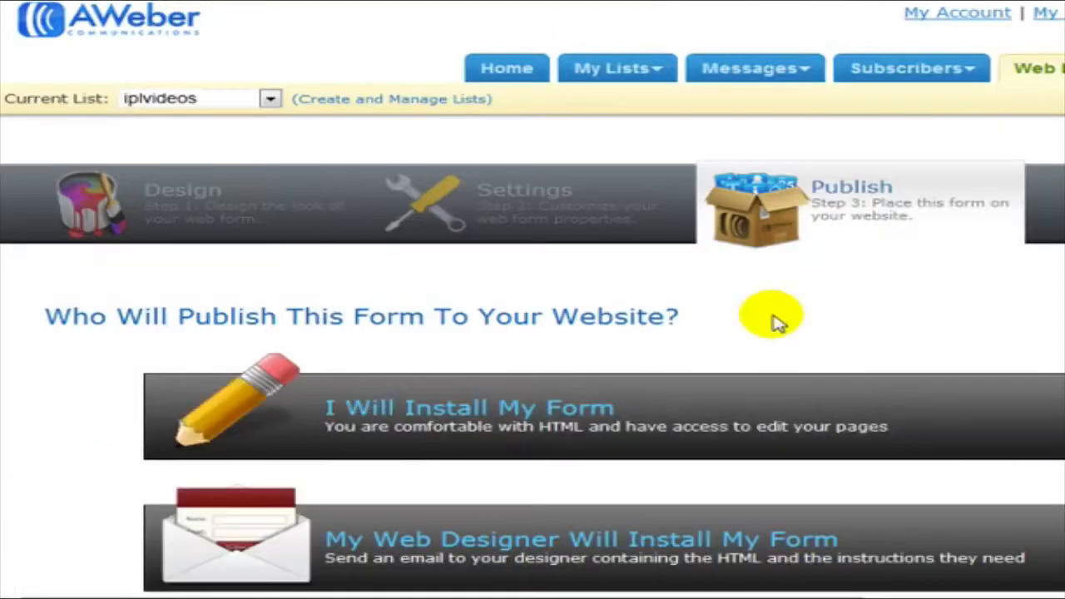
- Choose to install the form yourself and copy the whole JavaScript snippet
scroll(775, 321, down, 3)
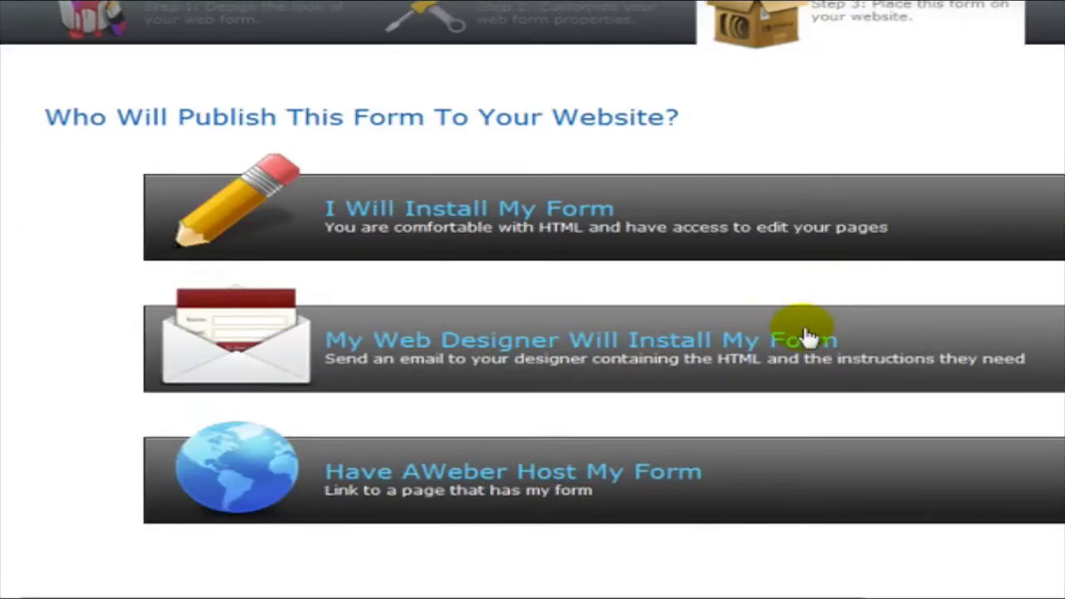
click(807, 335)
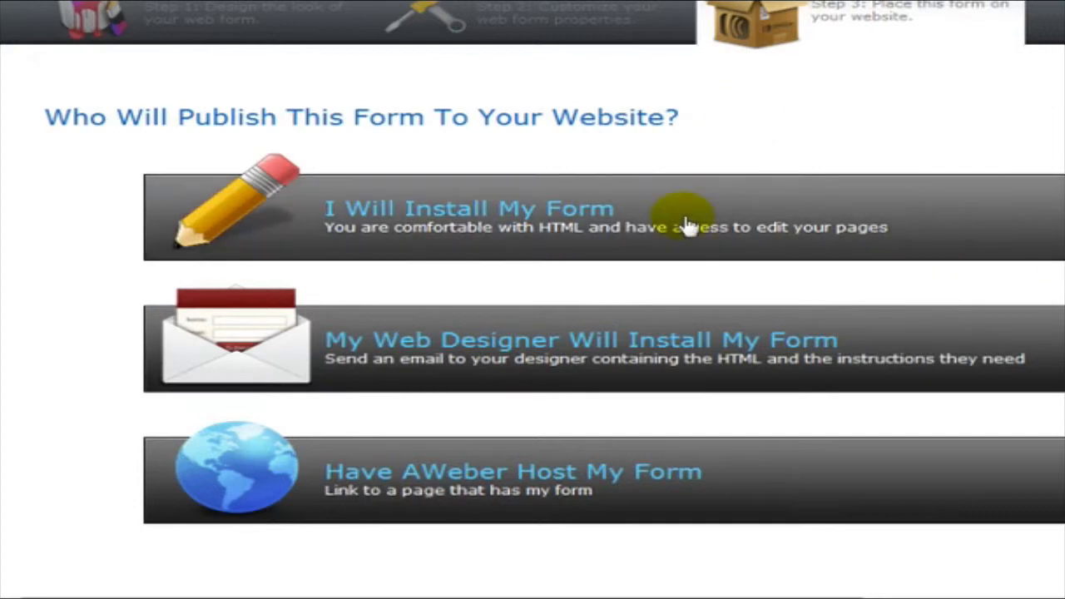
click(550, 214)
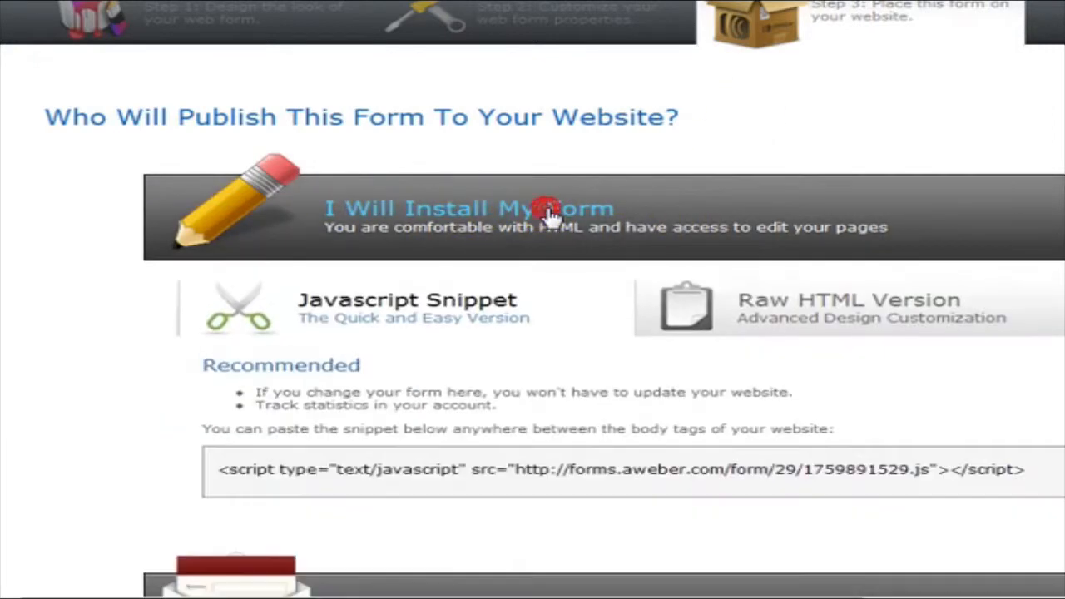
scroll(665, 342, down, 1)
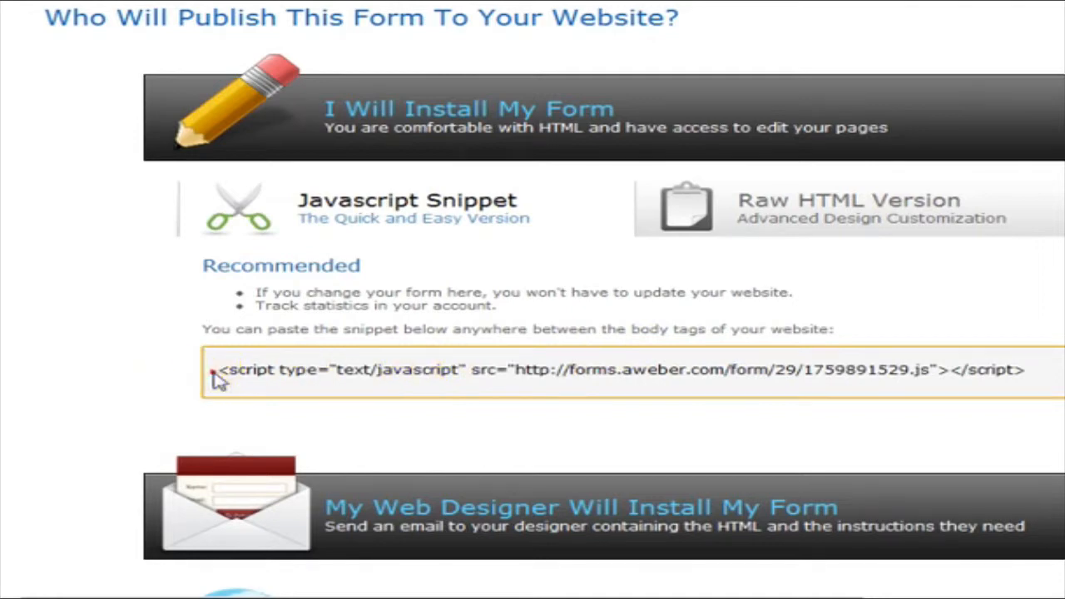
drag(213, 373, 1024, 372)
key(ctrl+c)
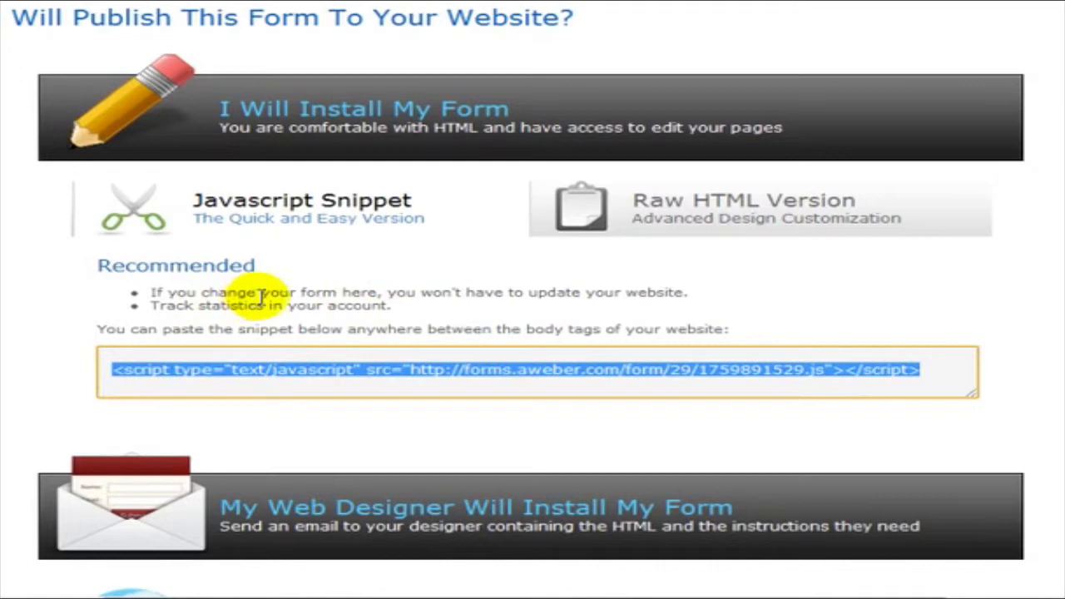
right_click(428, 381)
click(528, 191)
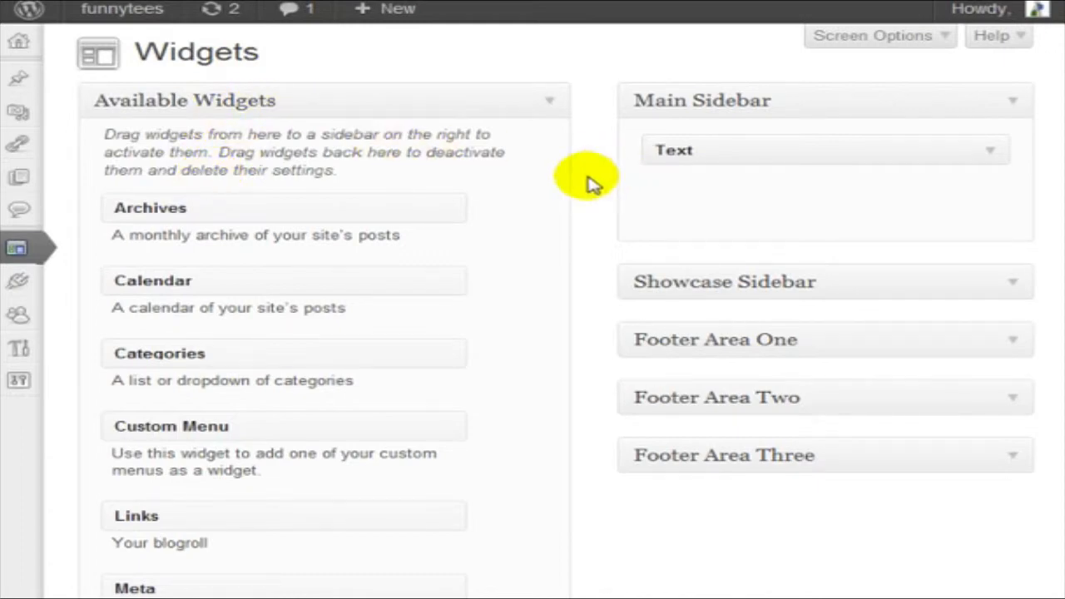
- Try to add the Text widget from the available WordPress widgets to the Main Sidebar
scroll(587, 183, down, 2)
scroll(588, 183, up, 2)
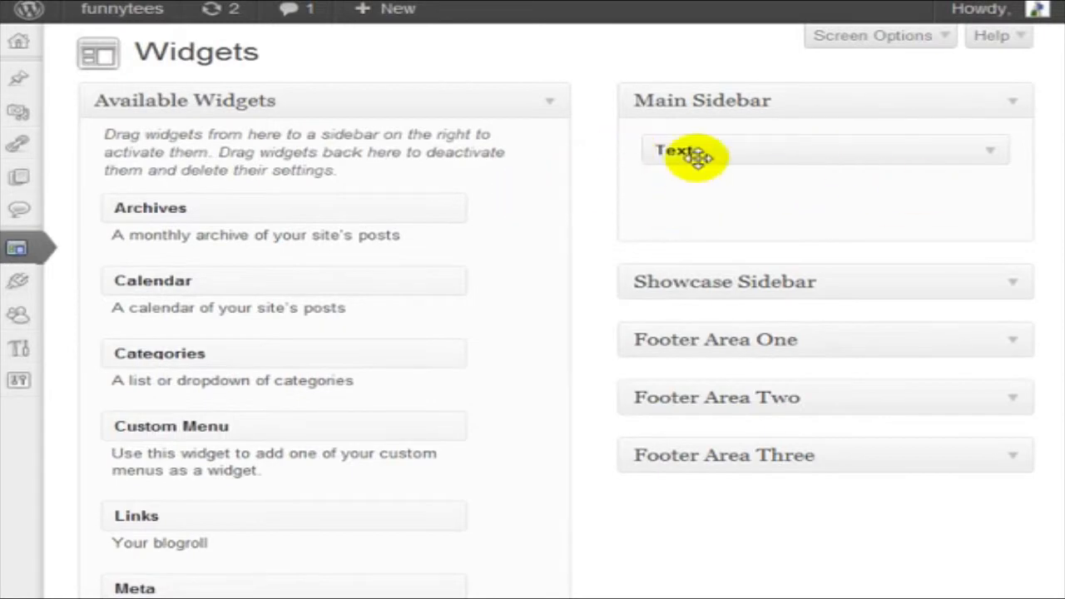
scroll(287, 261, down, 10)
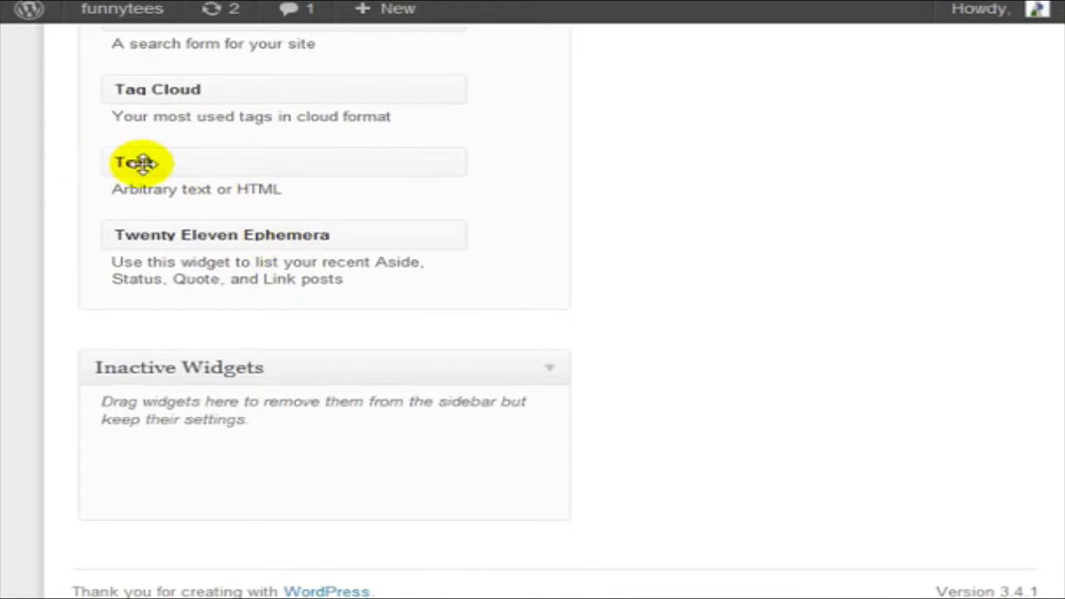
drag(141, 162, 789, 242)
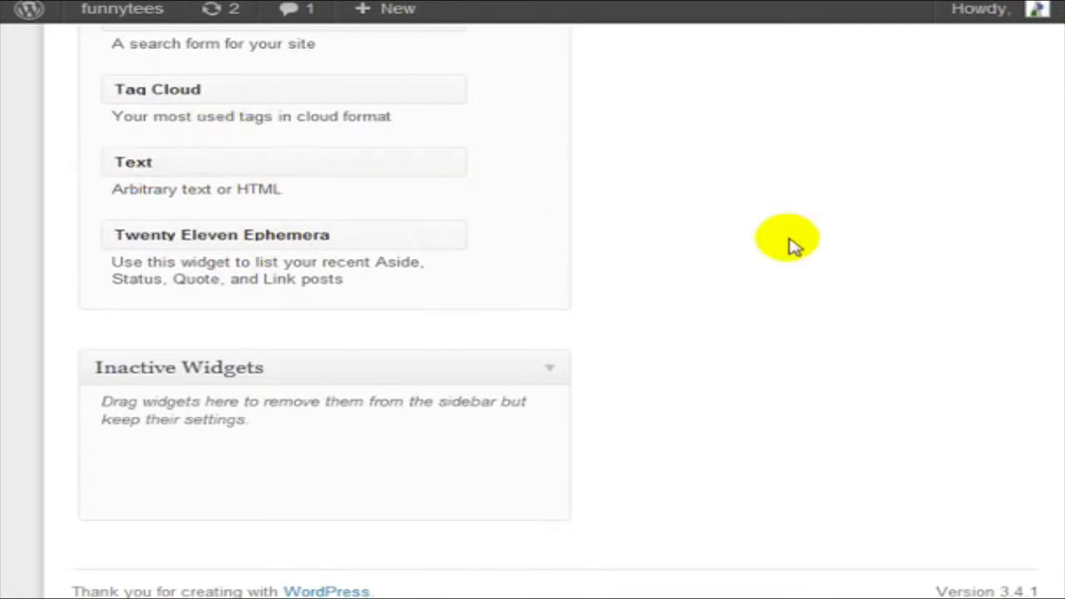
scroll(791, 245, up, 7)
scroll(791, 244, up, 4)
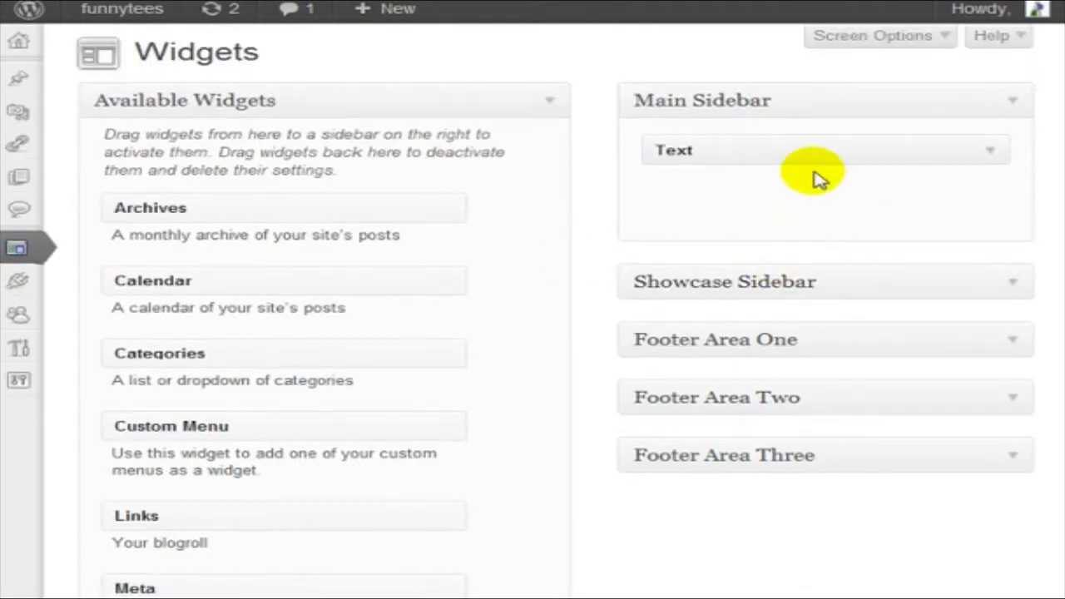
- Paste the copied form snippet into the Main Sidebar's Text widget, then save and close the widget
click(990, 152)
click(774, 343)
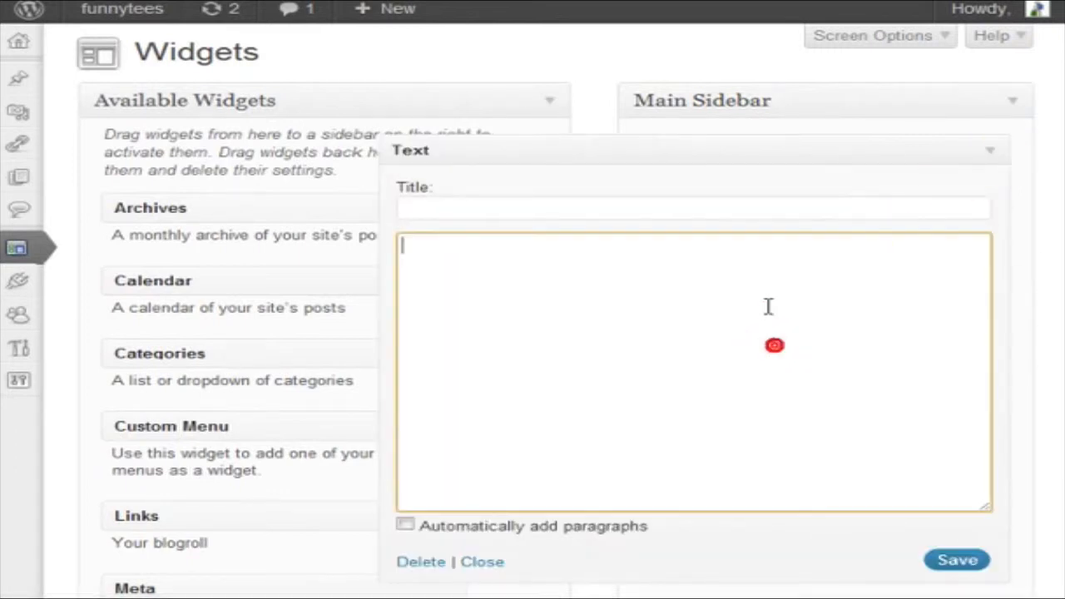
right_click(620, 297)
click(654, 399)
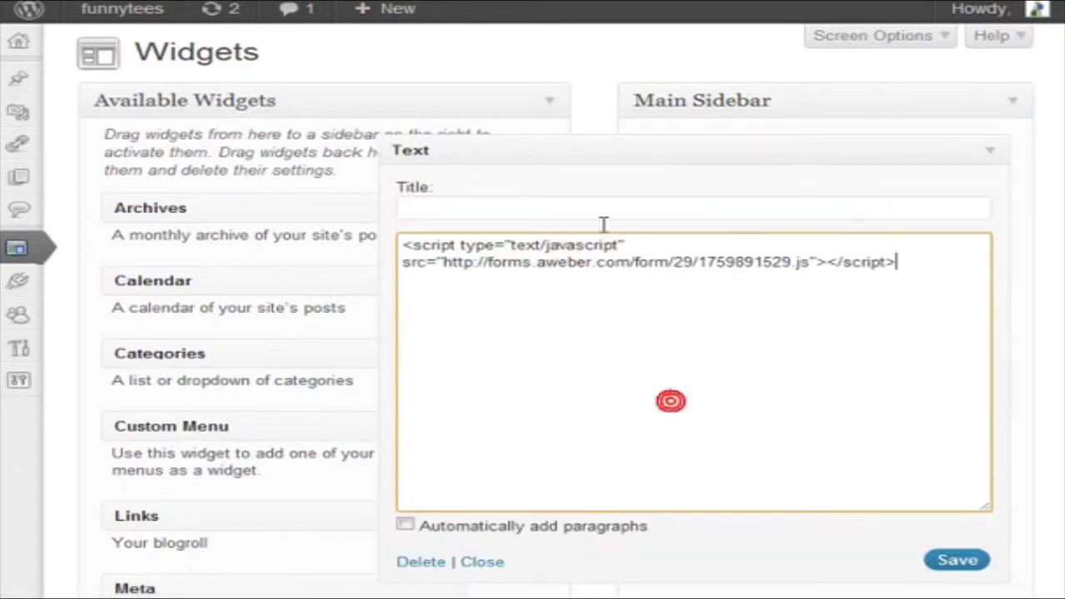
click(968, 562)
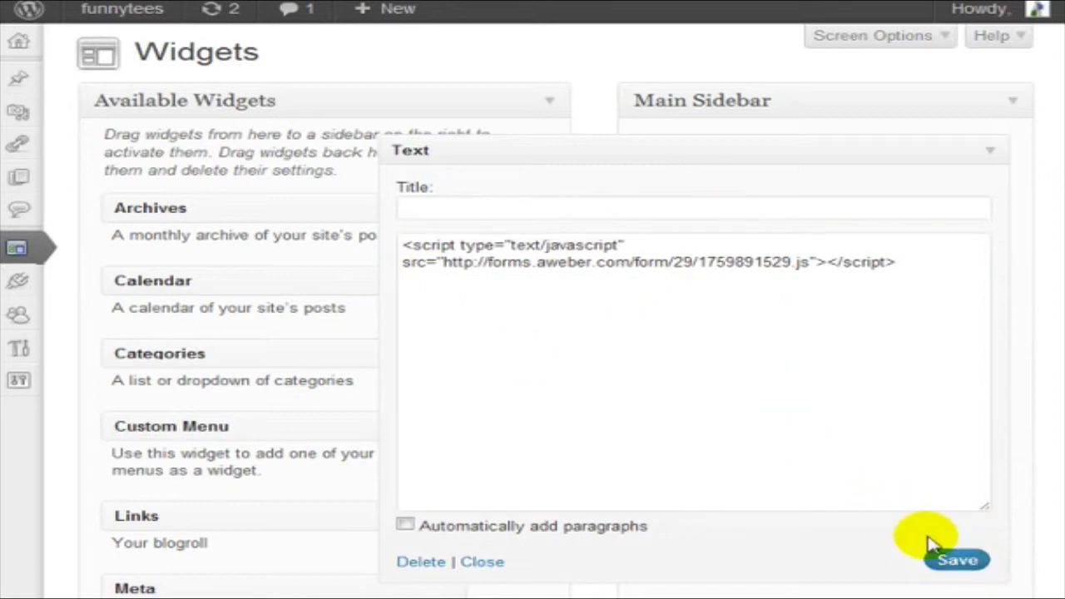
click(483, 562)
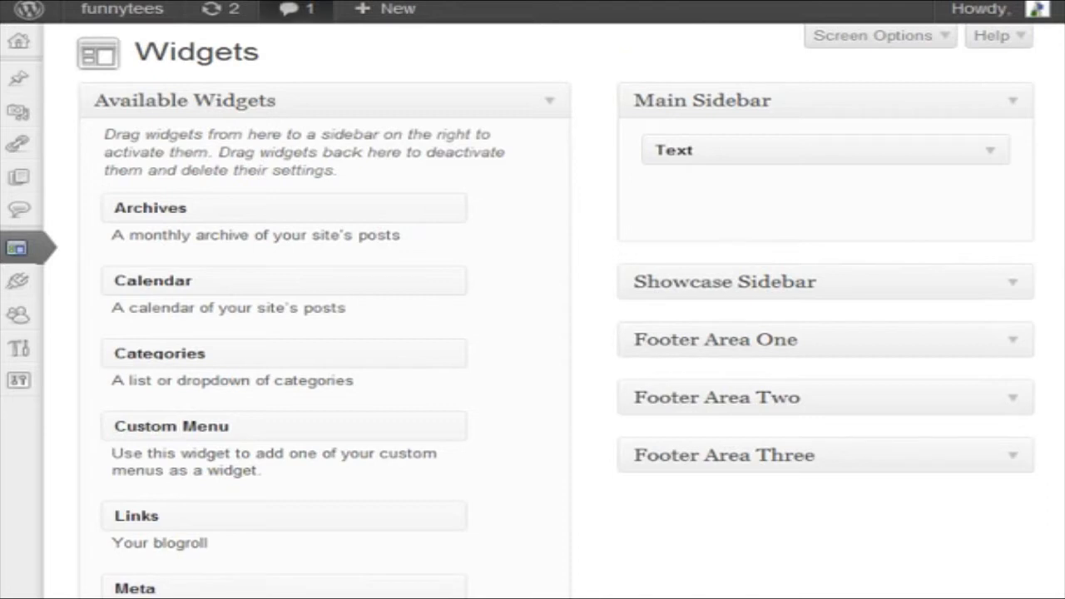
- Open the funnytees site and check how the opt-in form appears in its sidebar
right_click(138, 9)
click(177, 25)
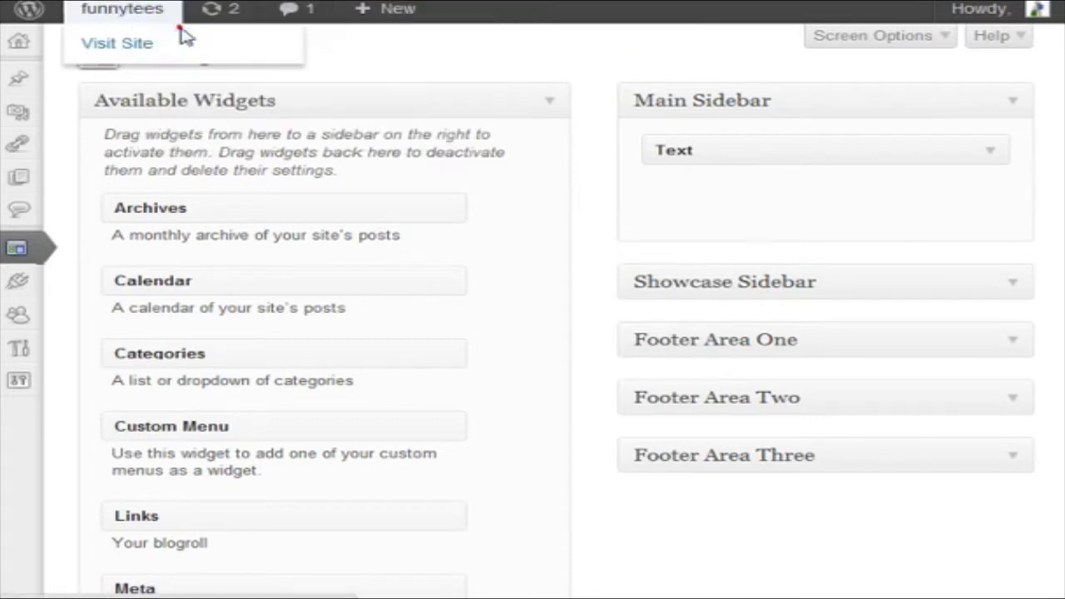
click(466, 1)
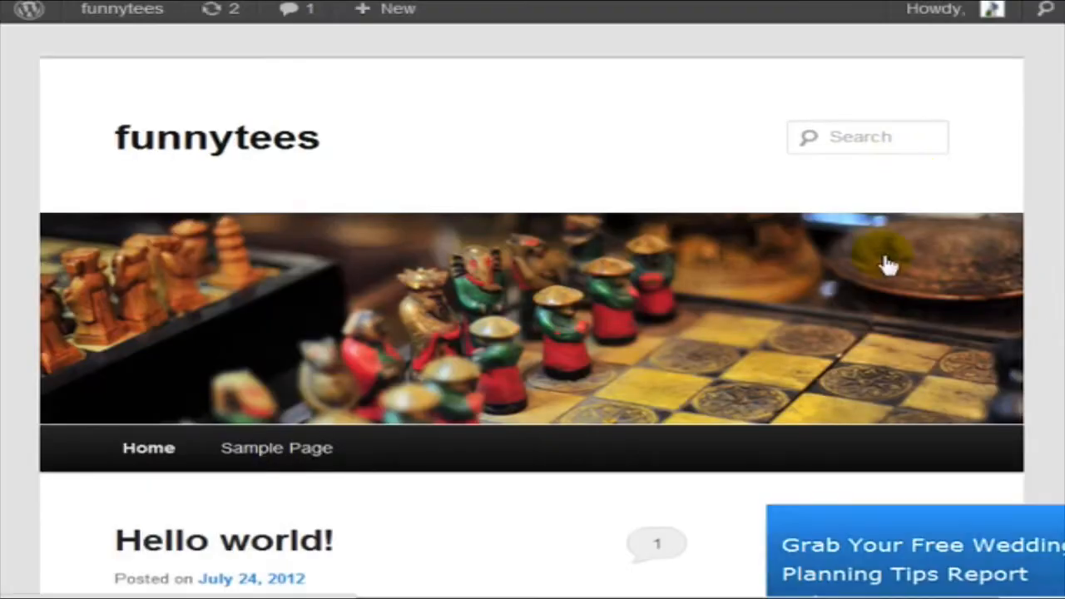
scroll(889, 265, down, 5)
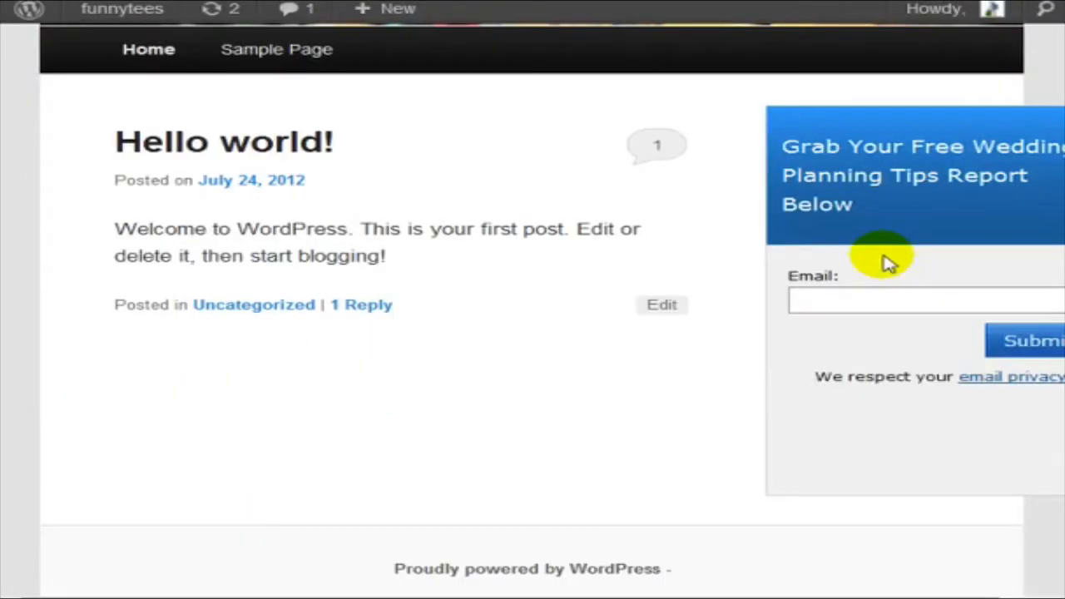
drag(1062, 283, 1064, 283)
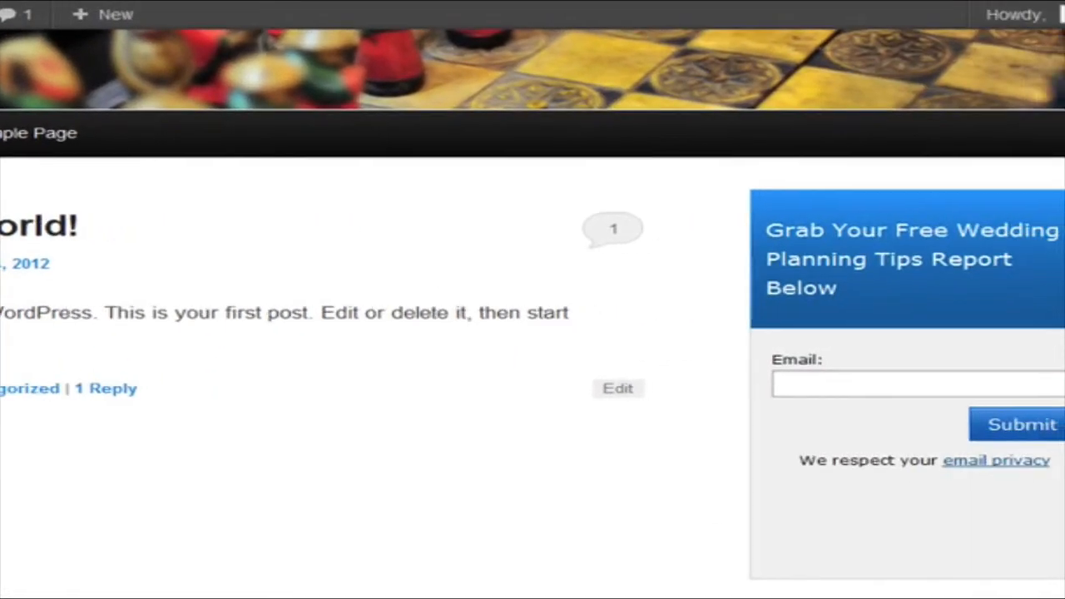